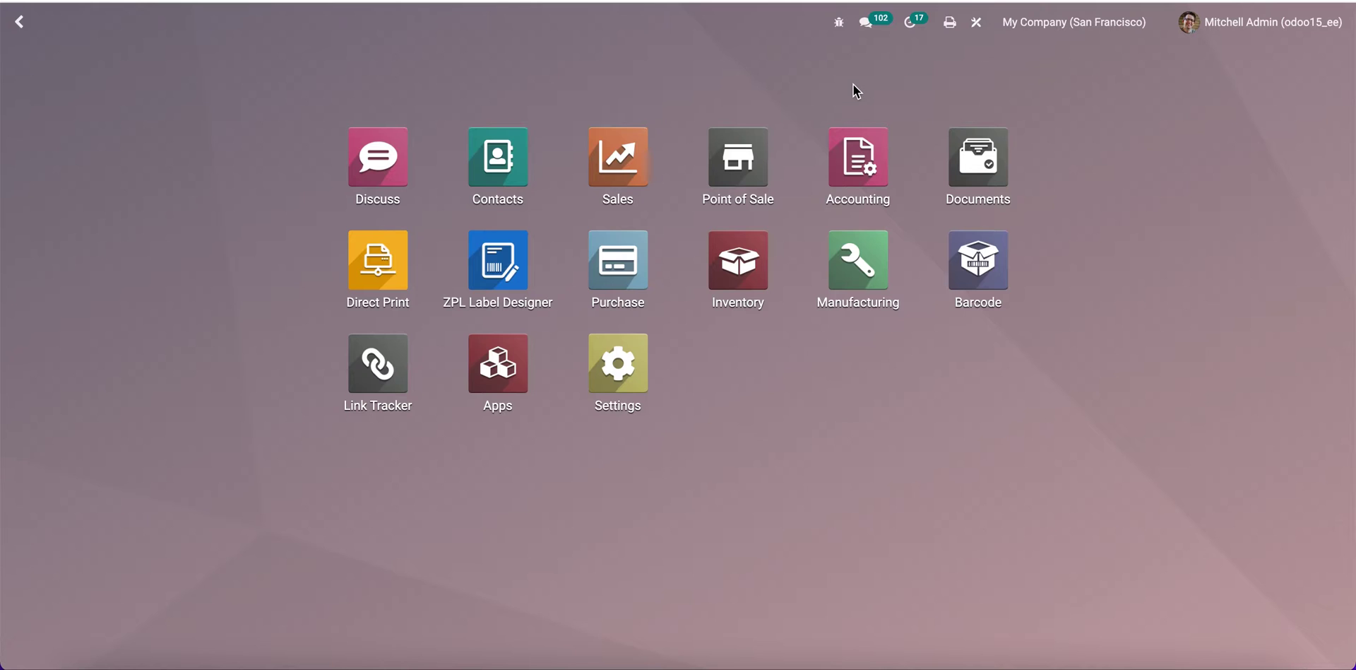
- Launch the Direct Print app from the Odoo home screen
left_click(375, 270)
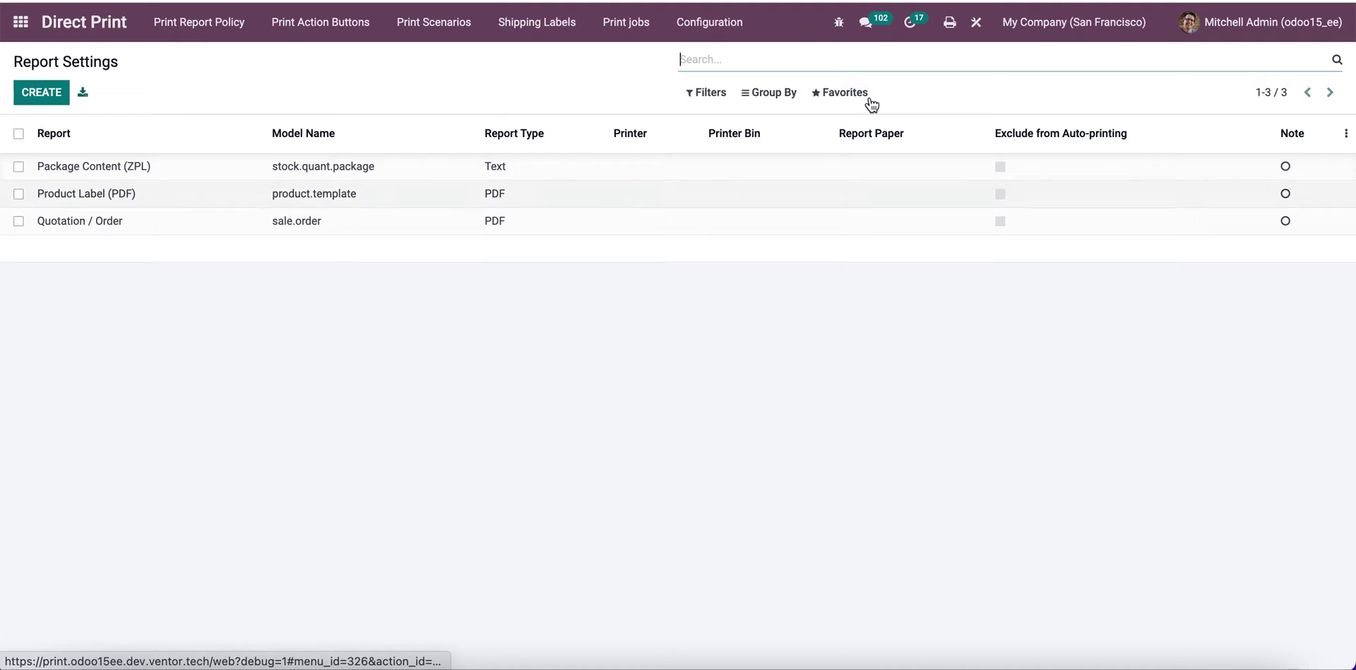
- Go to Direct Print's Configuration > Workstations list
left_click(711, 22)
left_click(715, 125)
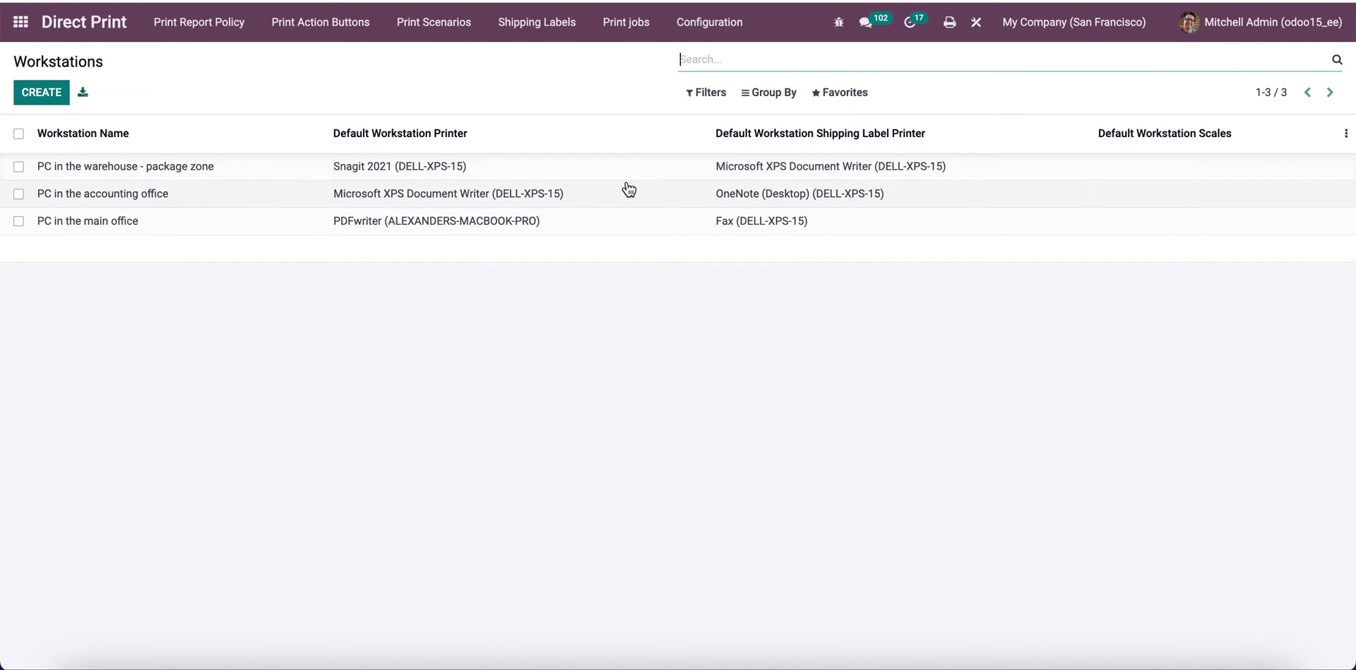
- Create workstation 'Romans new PC' with PDFwriter (ROMANS-MACBOOK-PRO) and Snagit 2021 for shipping labels
left_click(43, 92)
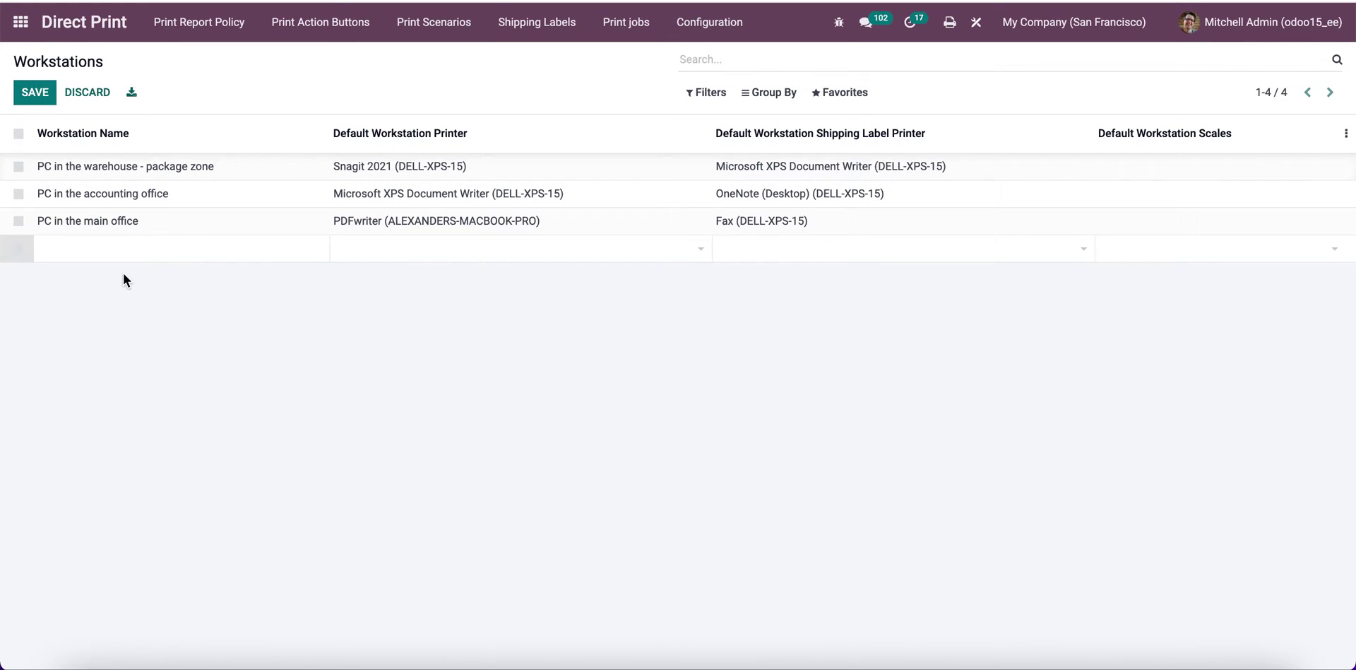
type("Romans new PC")
left_click(393, 253)
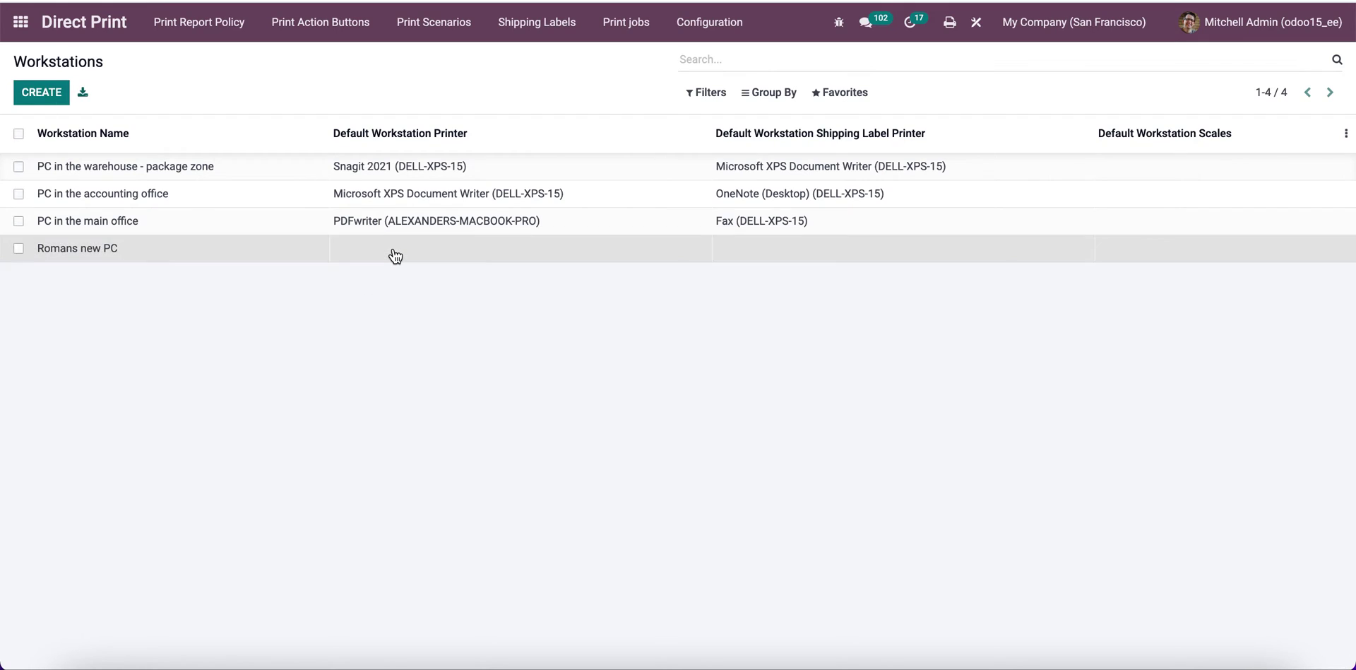
type("pdf")
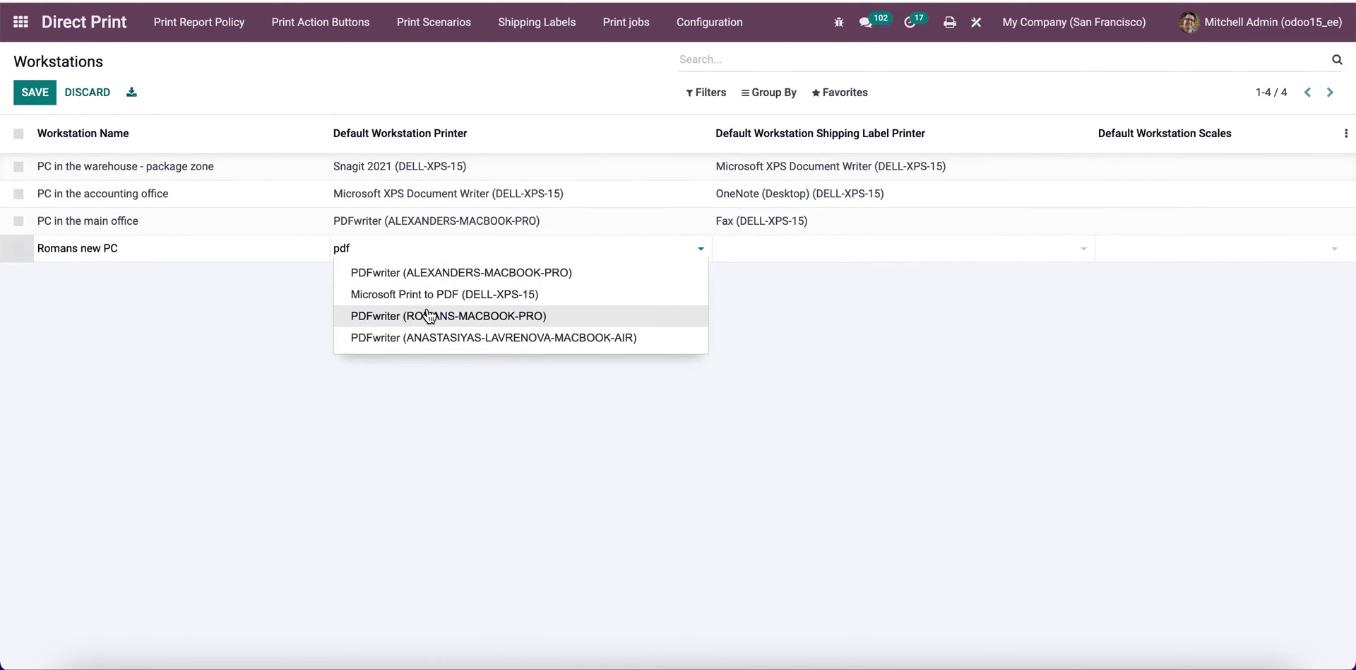
left_click(429, 316)
left_click(823, 262)
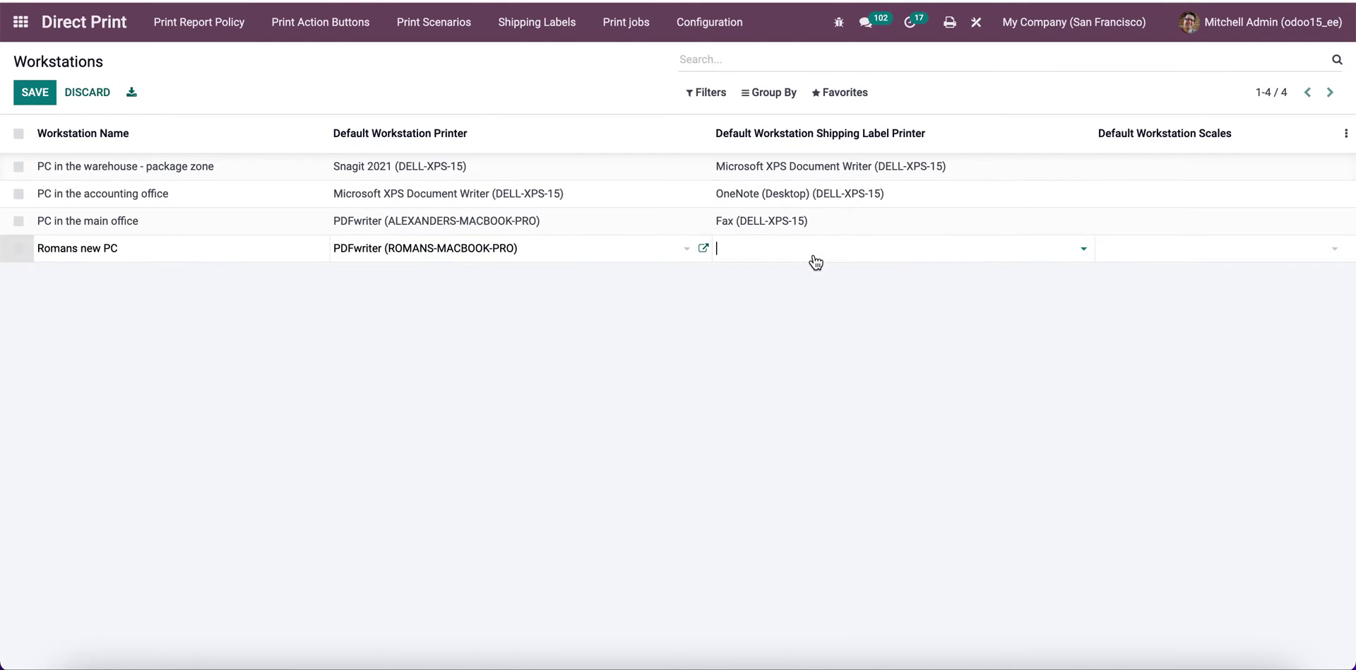
type("sng")
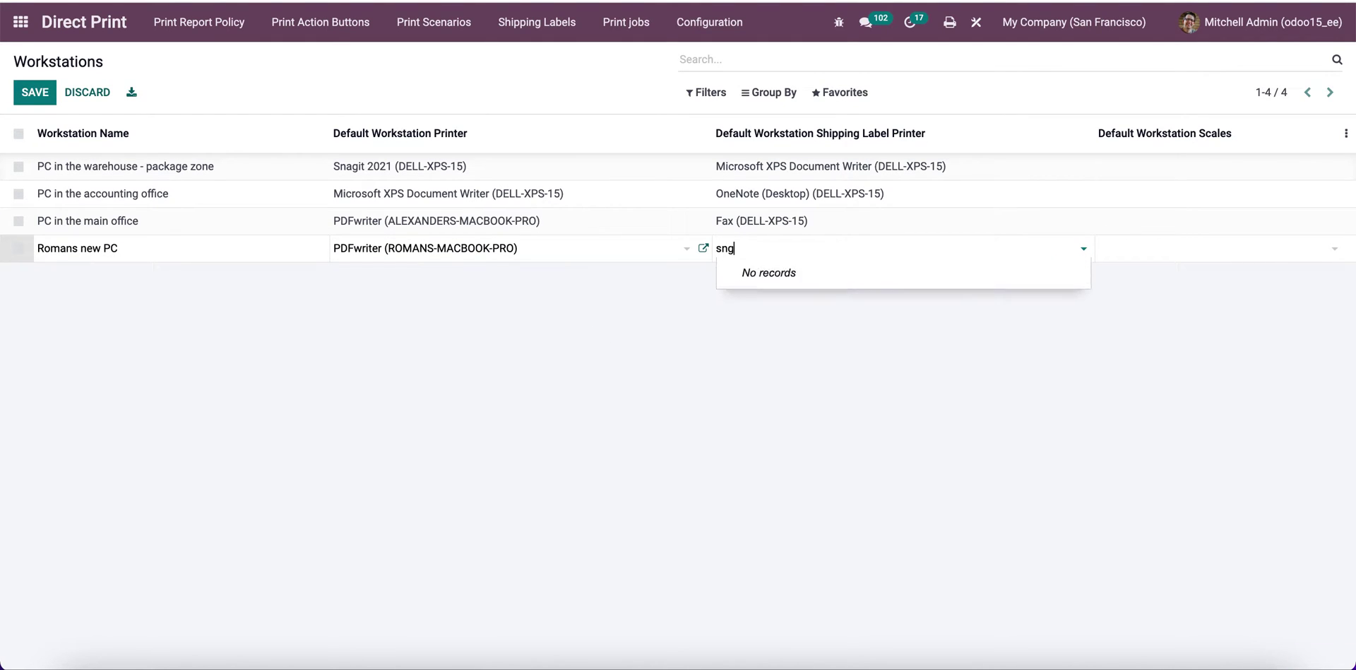
key("BackSpace")
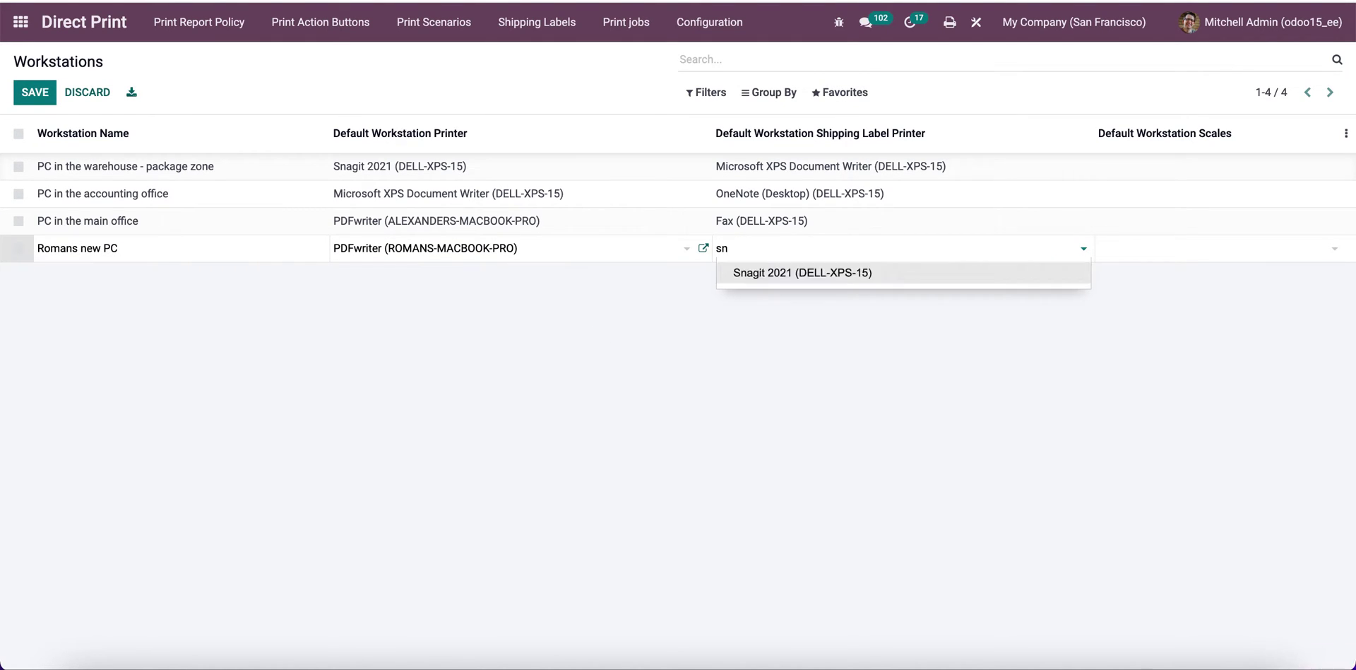
left_click(766, 276)
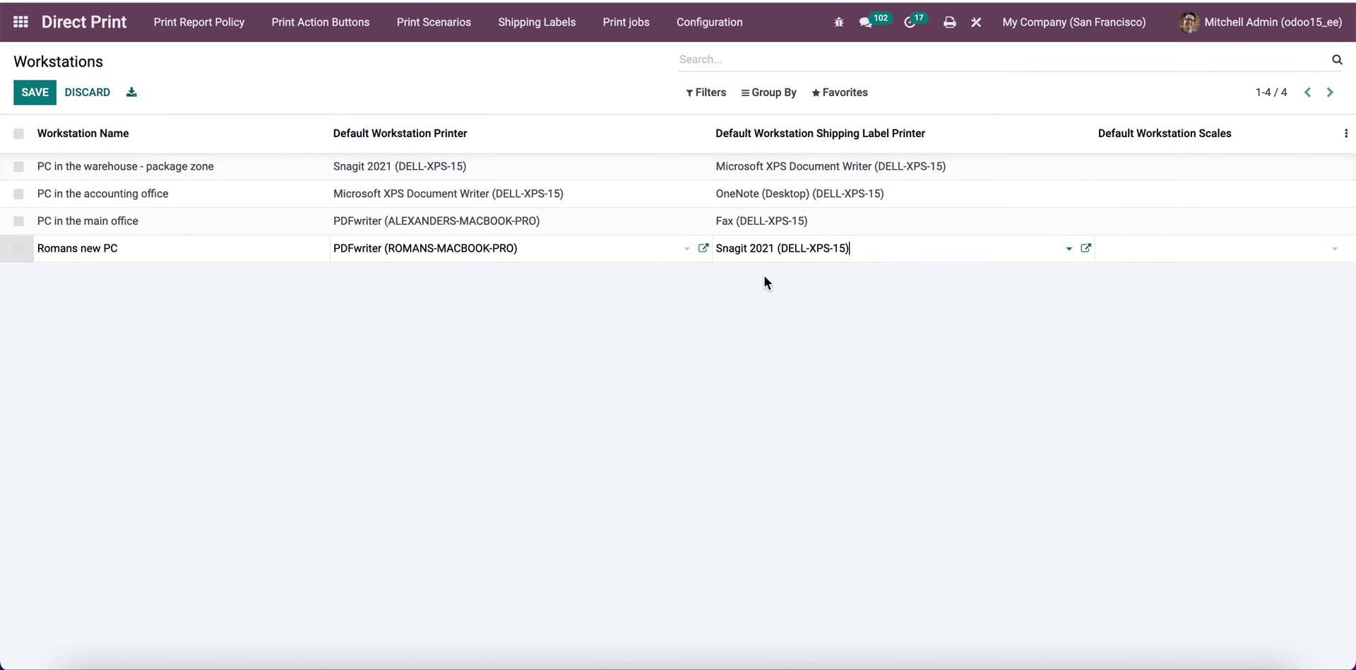
left_click(35, 96)
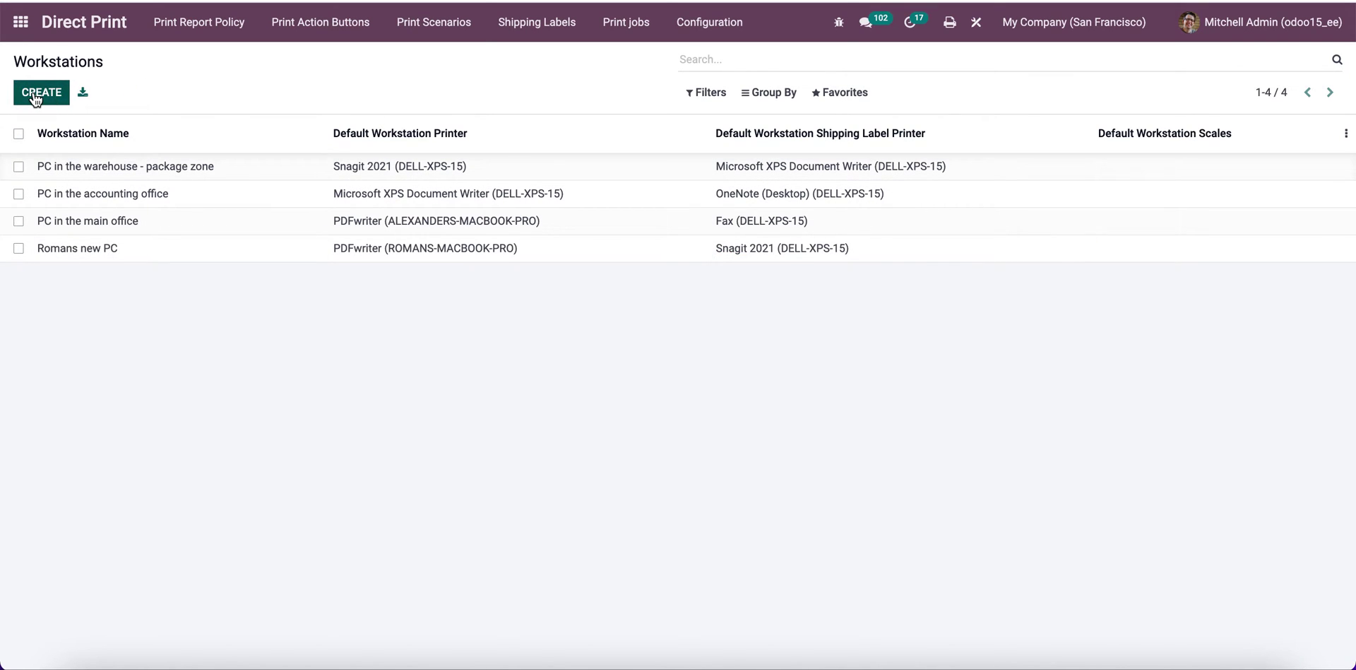
- Set Romans new PC as current workstation and check its PDFwriter and Snagit 2021 defaults
left_click(950, 35)
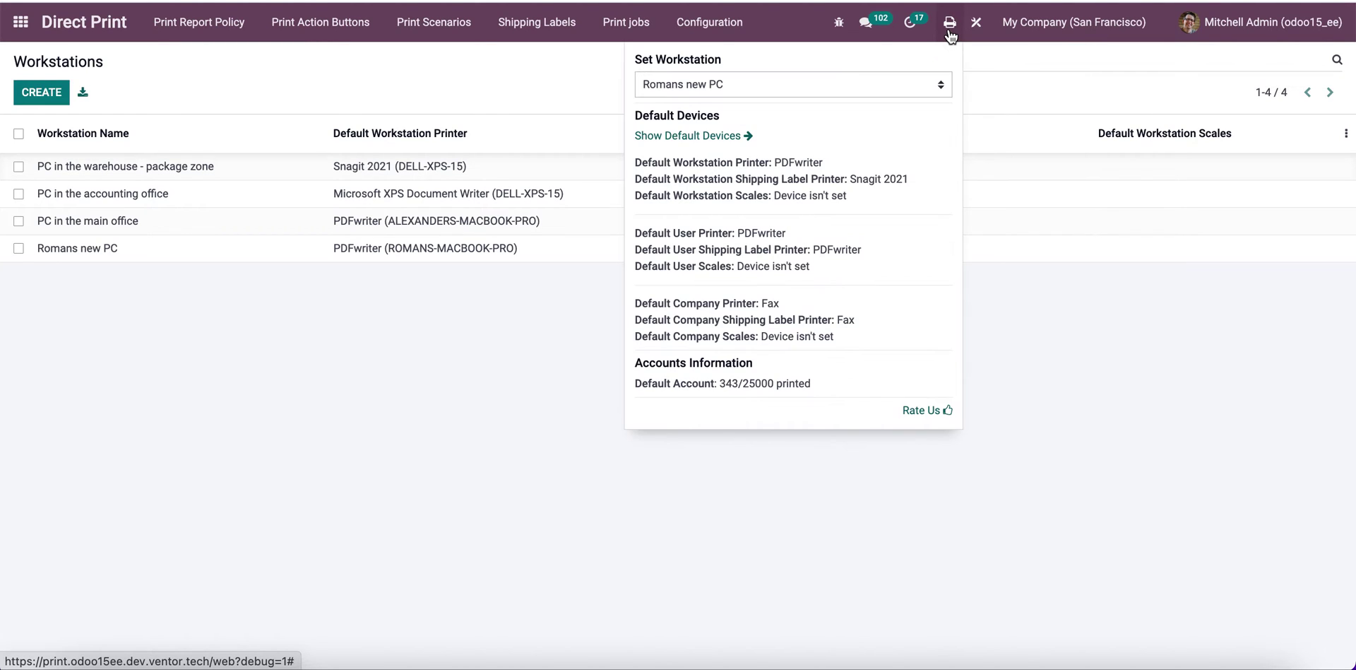
left_click(717, 86)
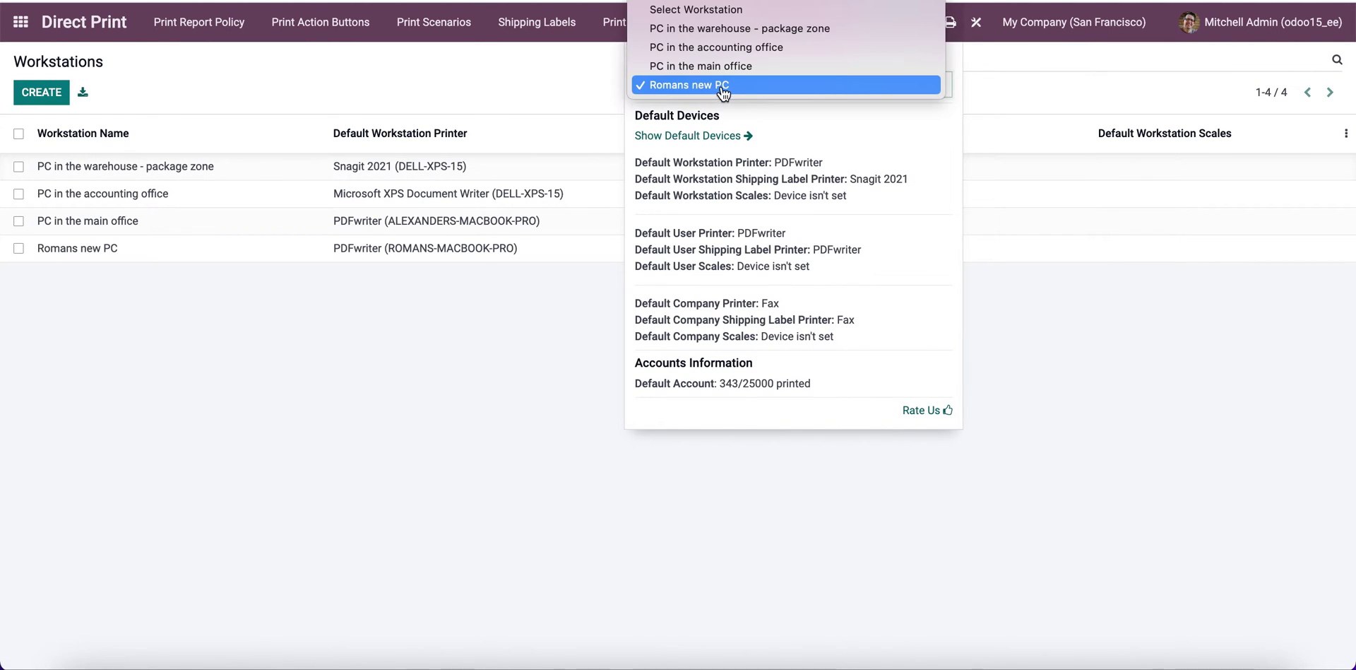
left_click(715, 49)
left_click(711, 85)
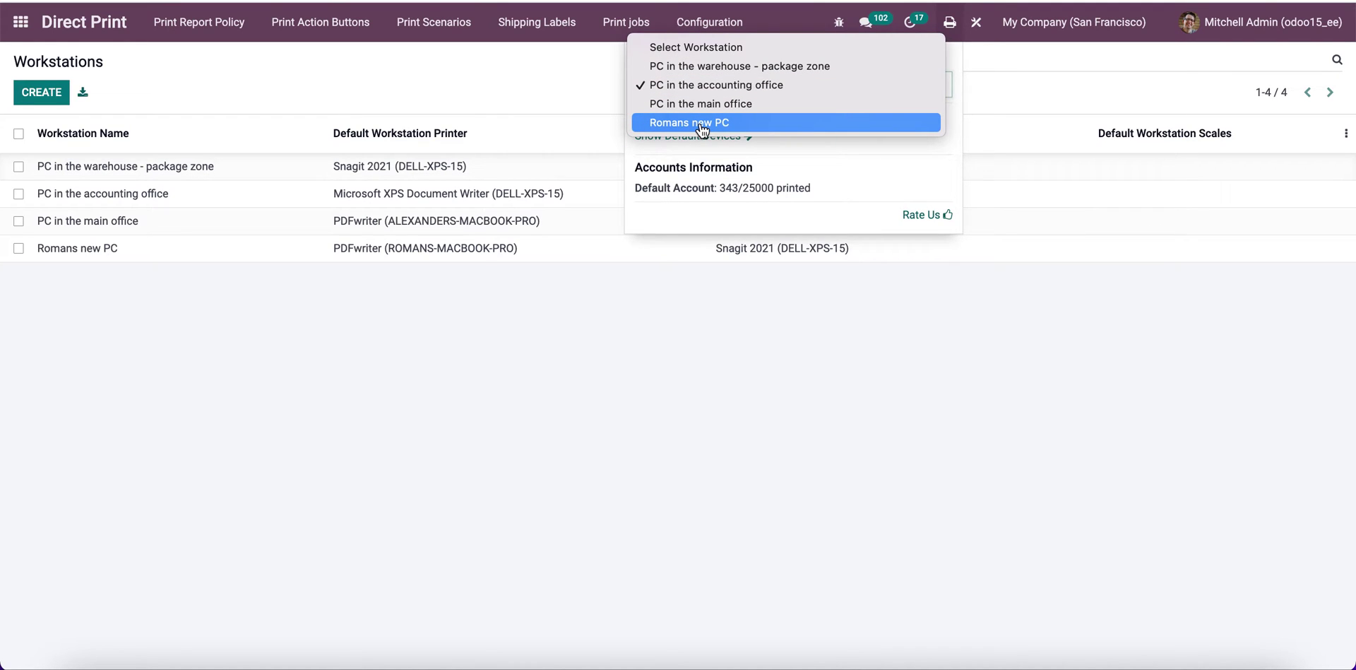
left_click(701, 124)
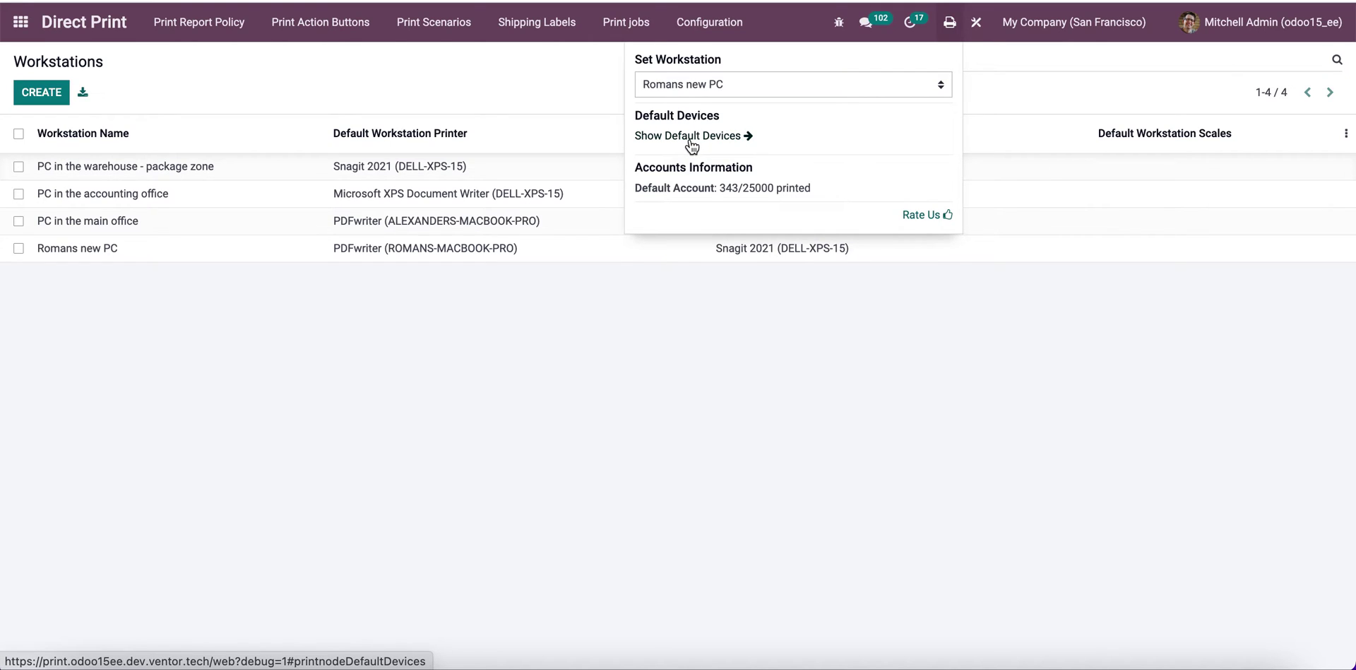
left_click(692, 136)
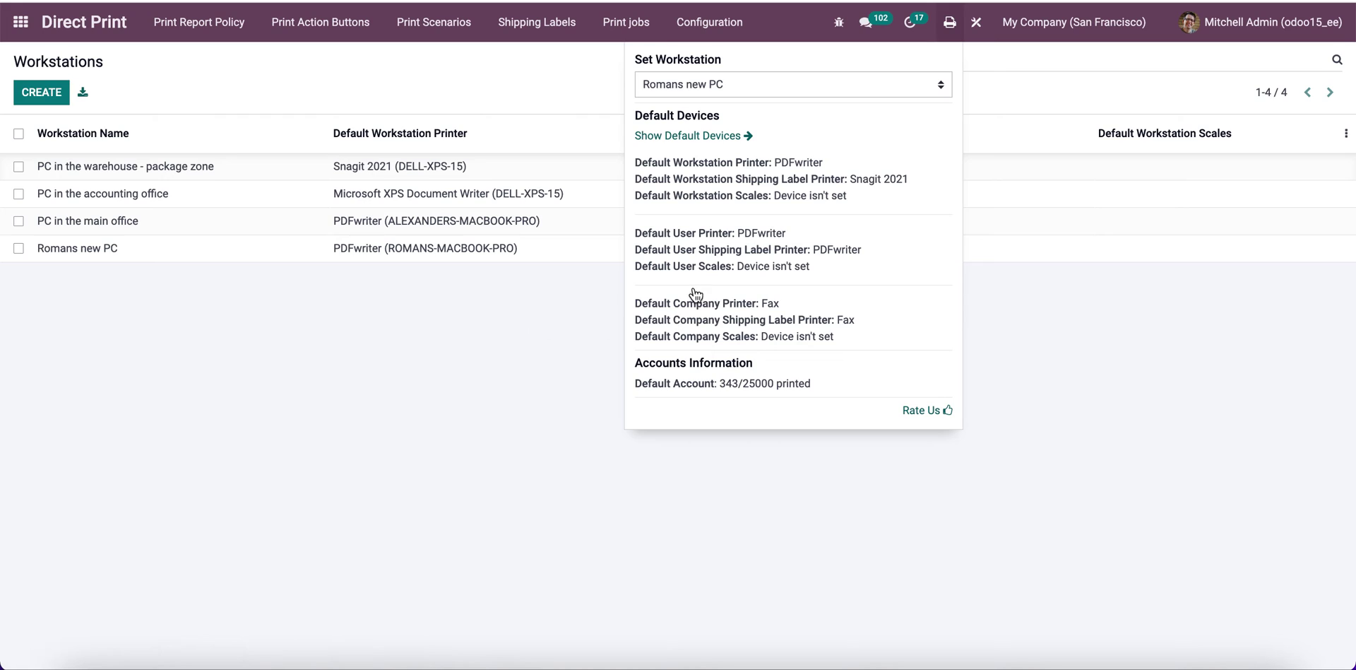
left_click(360, 408)
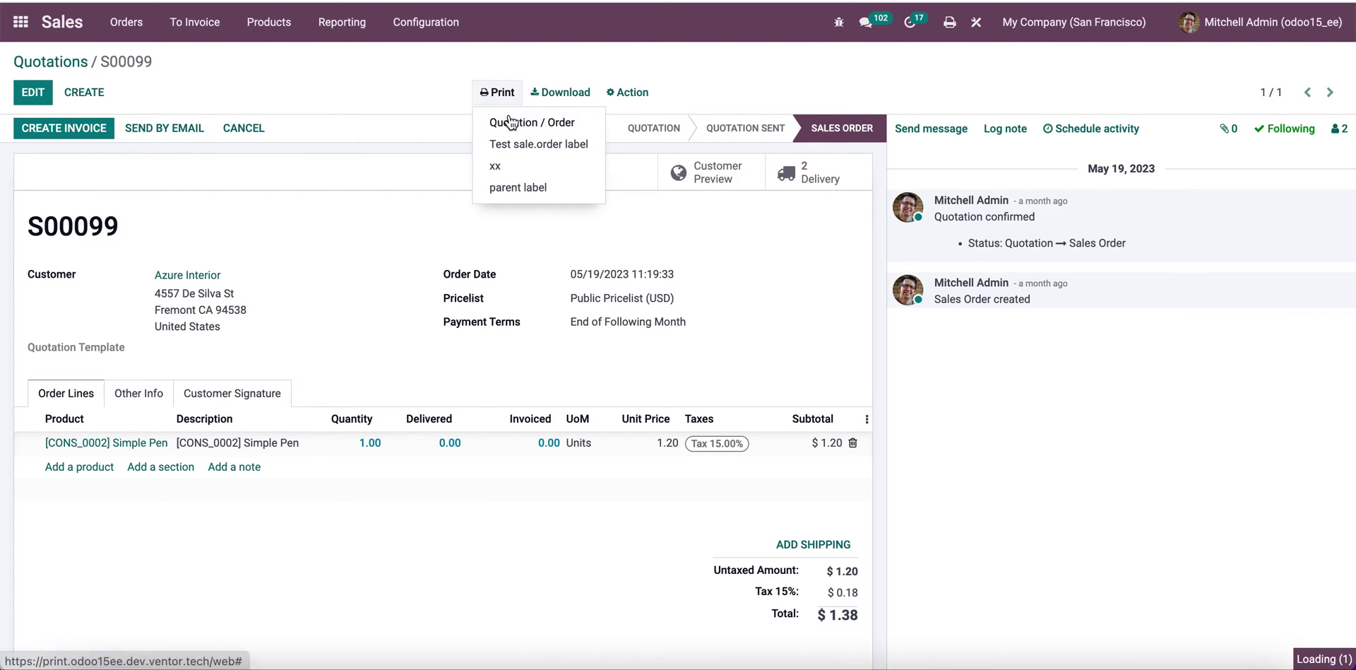
- Print the sales order's Quotation / Order document to the workstation printer
left_click(509, 122)
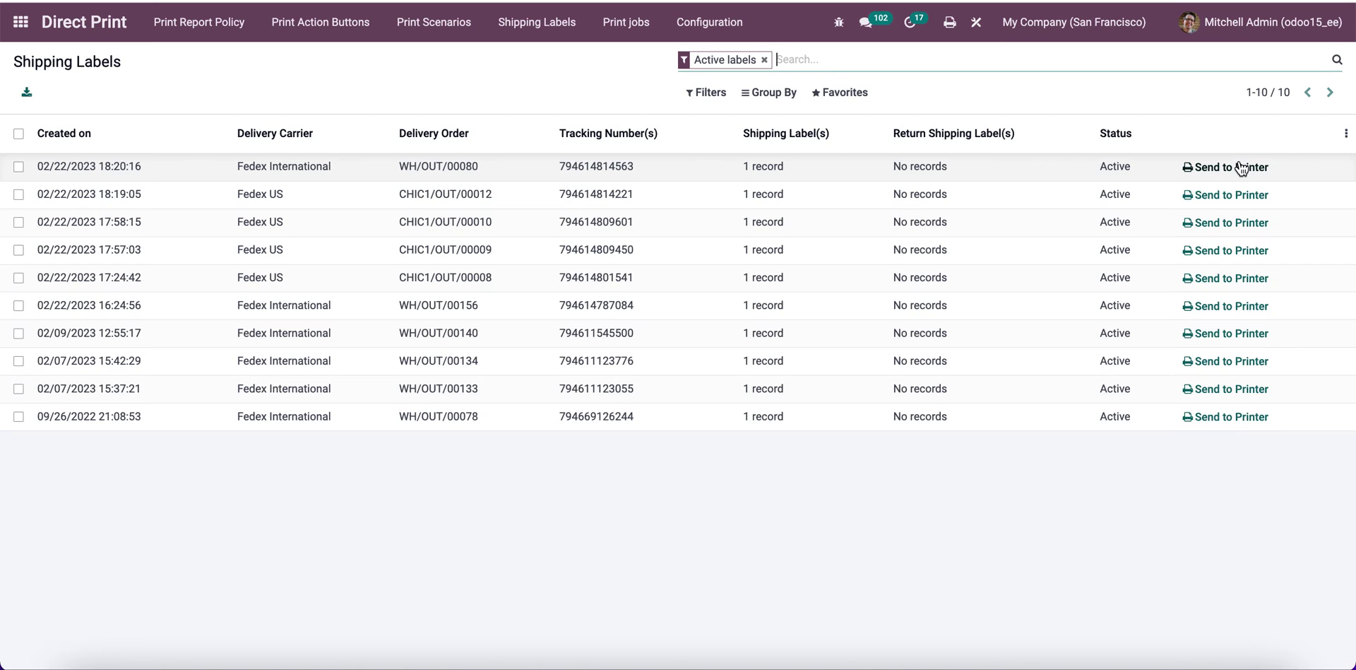
- Send the newest FedEx shipping label in the list to the printer
left_click(1241, 168)
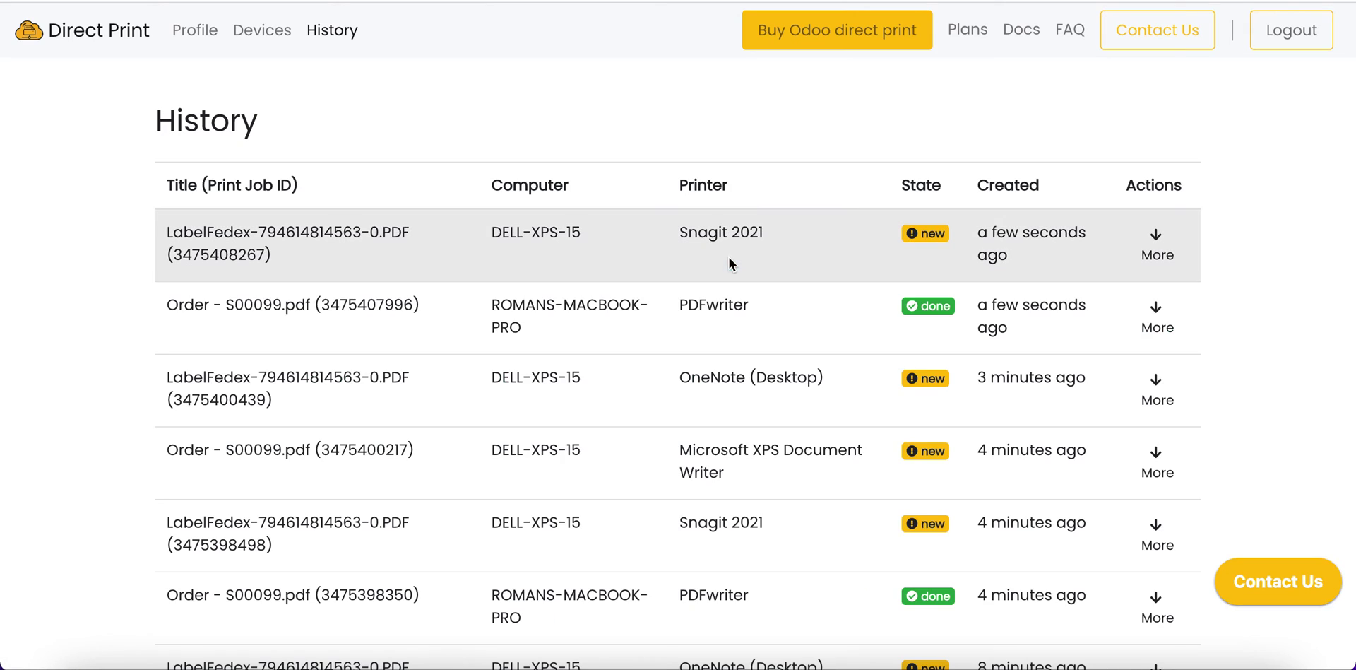
- Highlight the newest print job's ROMANS-MACBOOK-PRO computer and printer in the portal History
left_click_drag(778, 236, 240, 226)
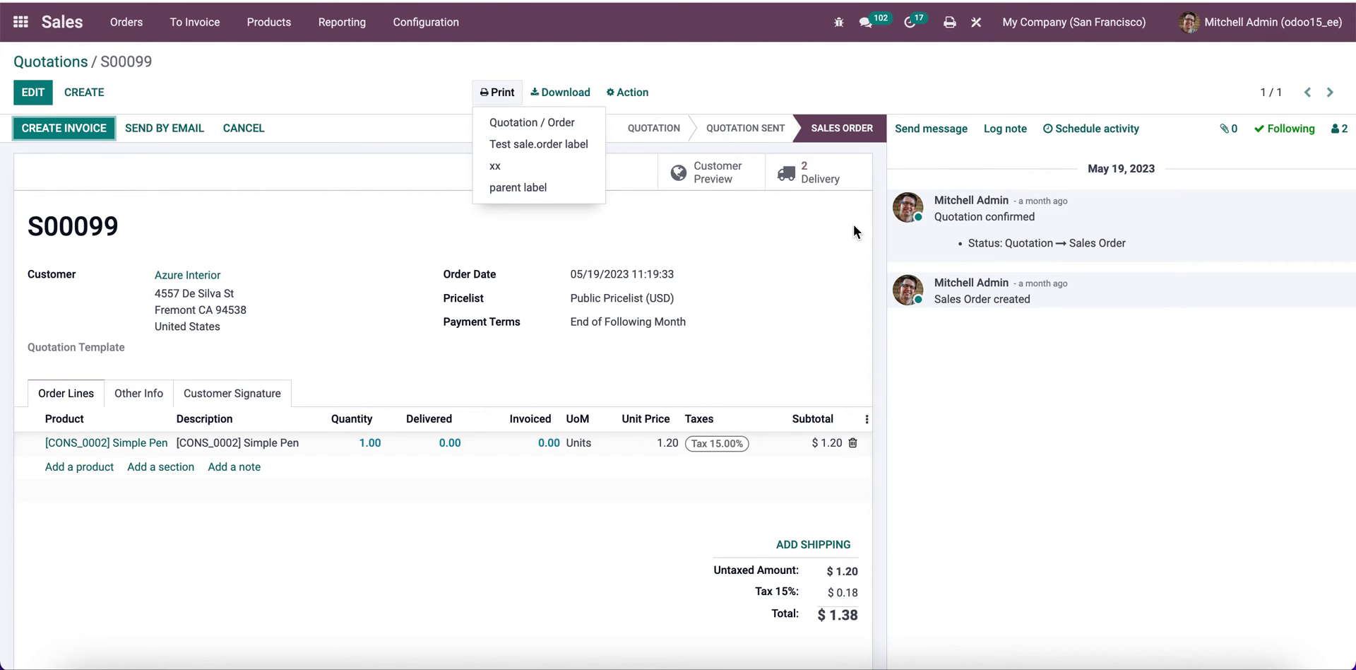
- Switch the current workstation to PC in the accounting office and review its default printers
left_click(951, 22)
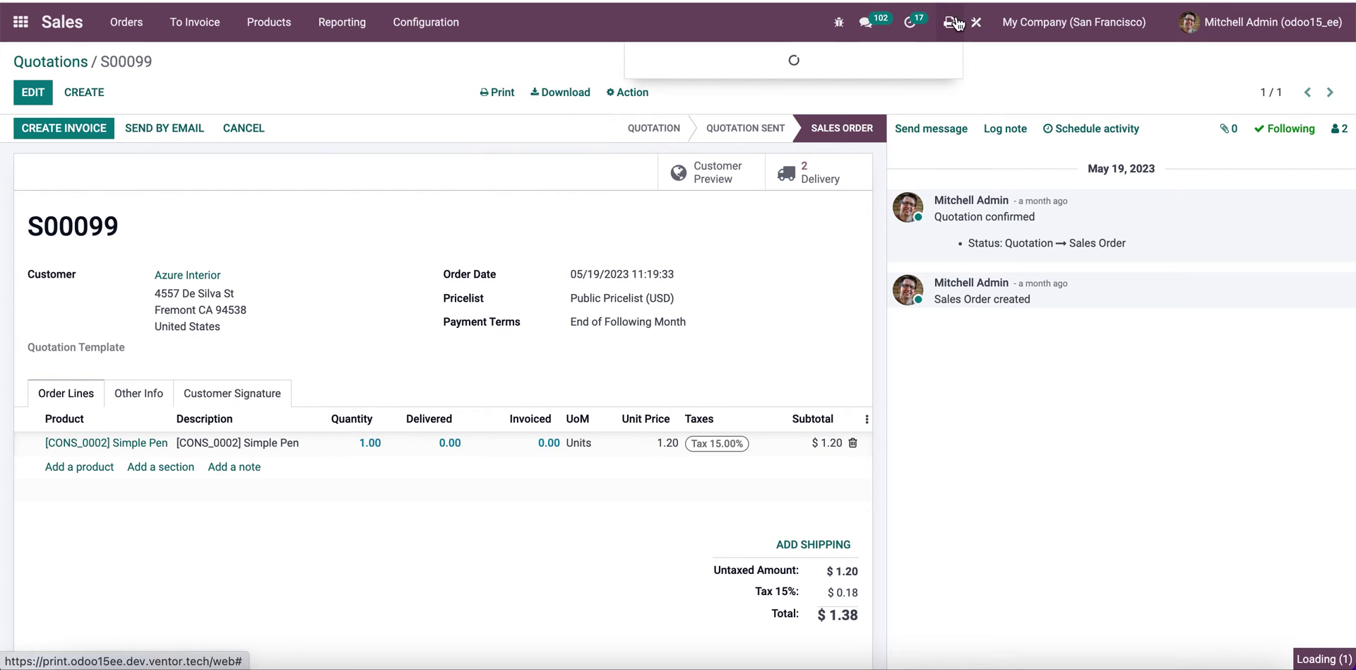
left_click(783, 85)
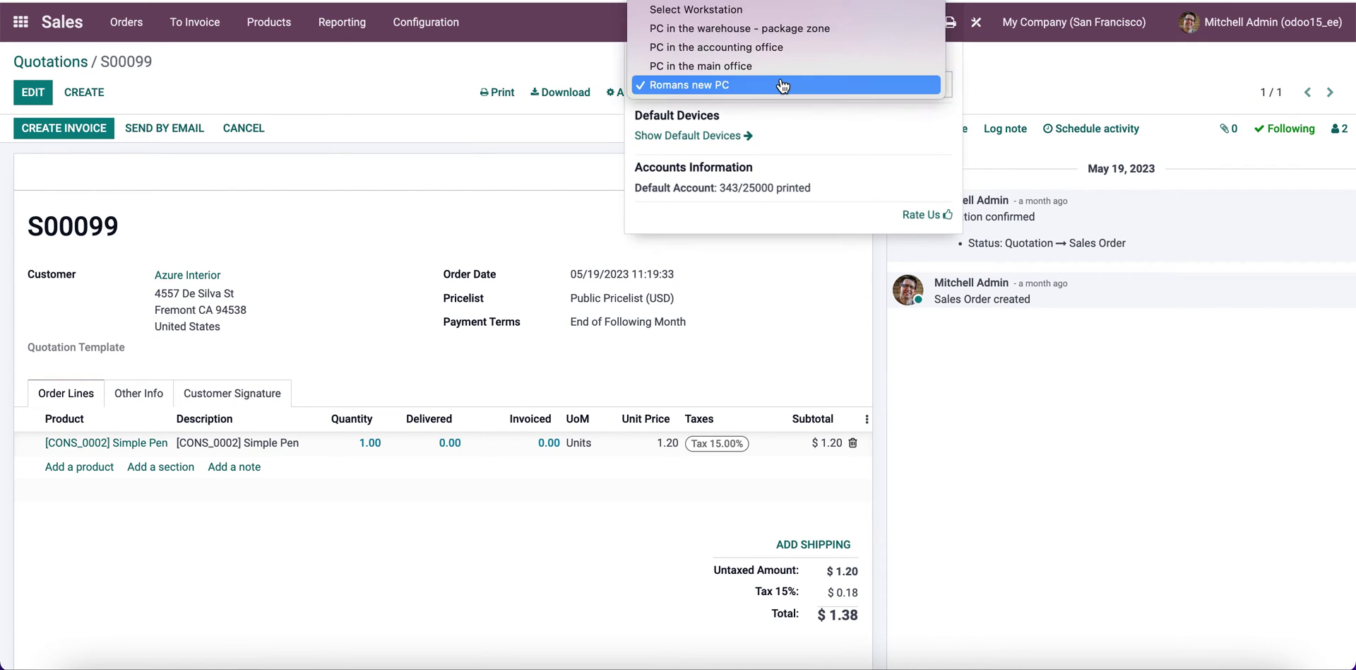
left_click(755, 54)
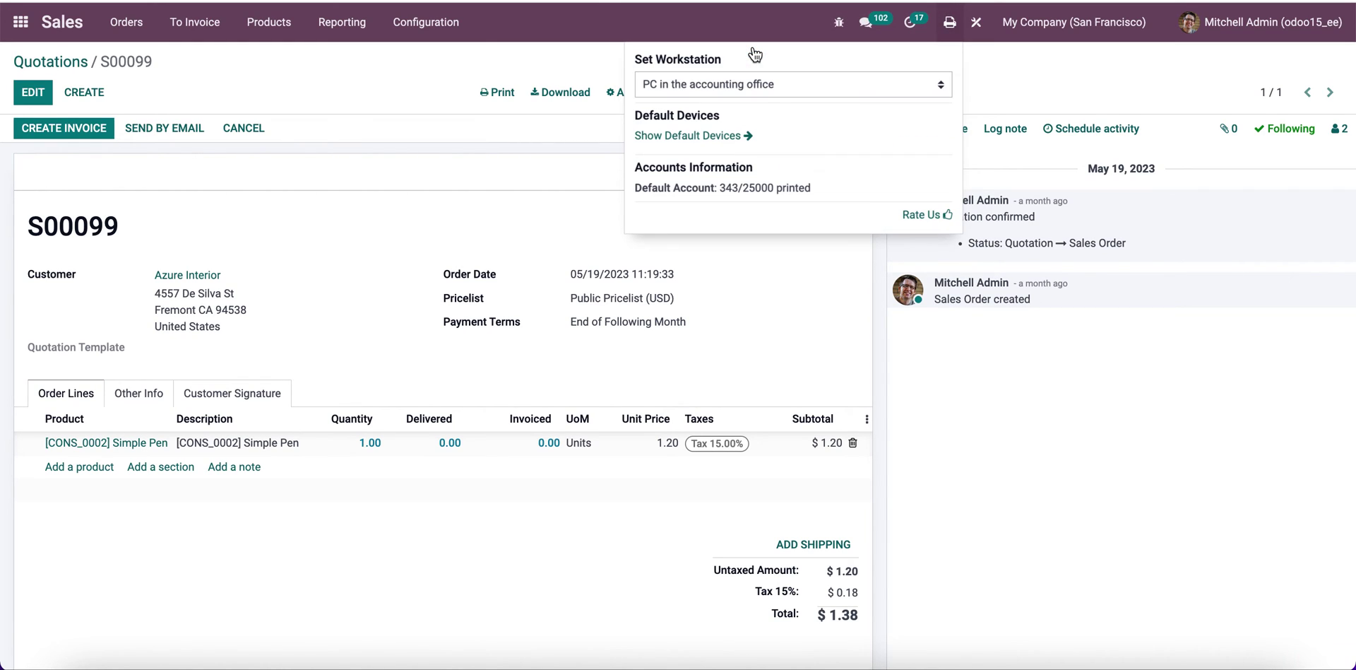
left_click(712, 136)
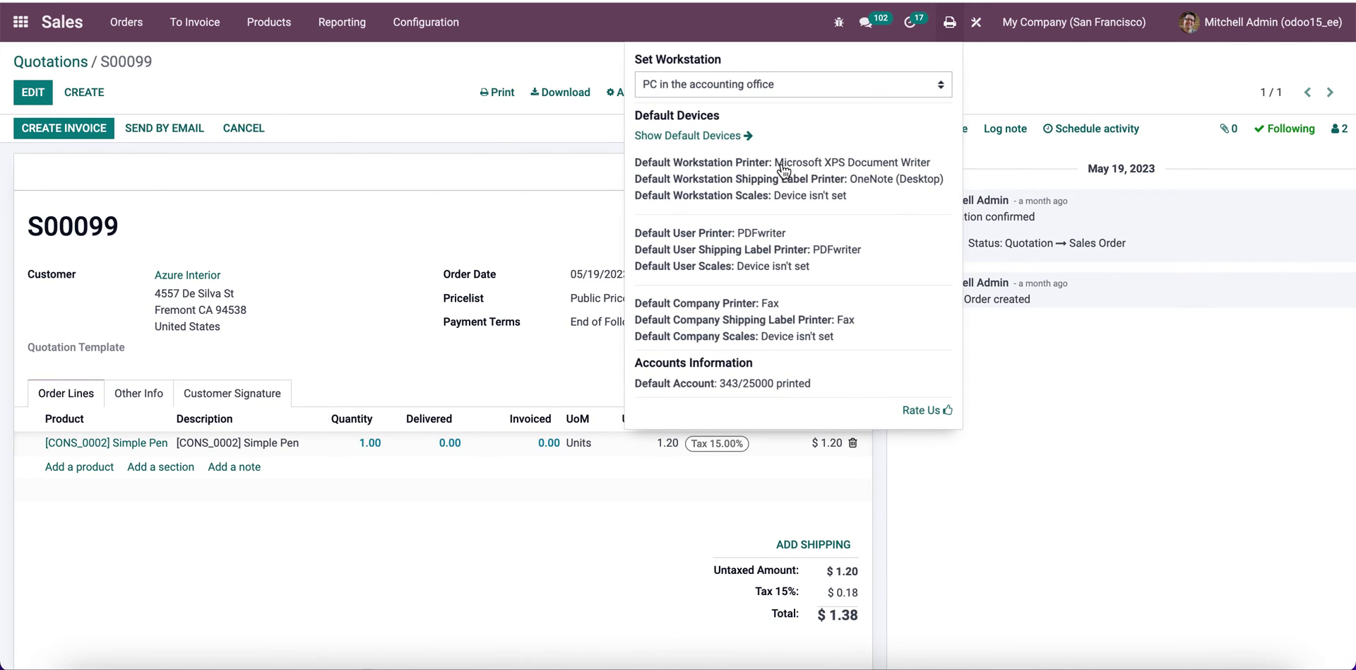
left_click(509, 161)
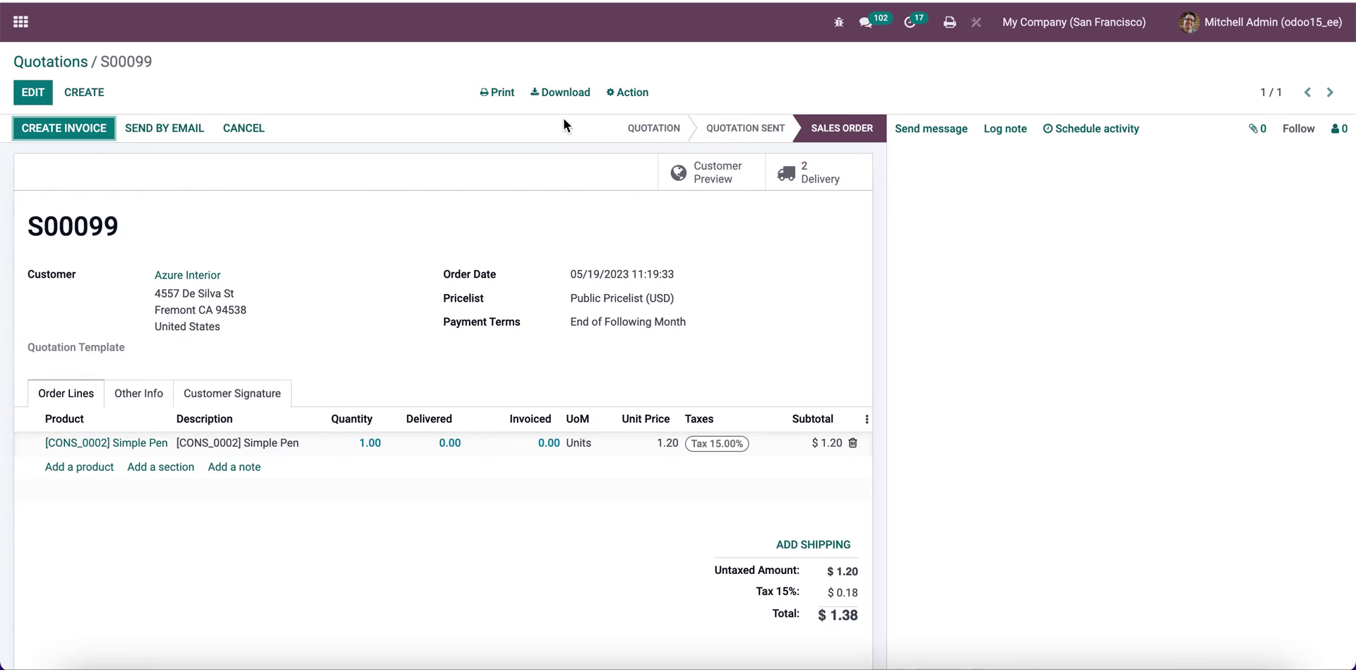
- Print sales order S00099's Quotation / Order document to the accounting office printer
left_click(495, 92)
left_click(499, 126)
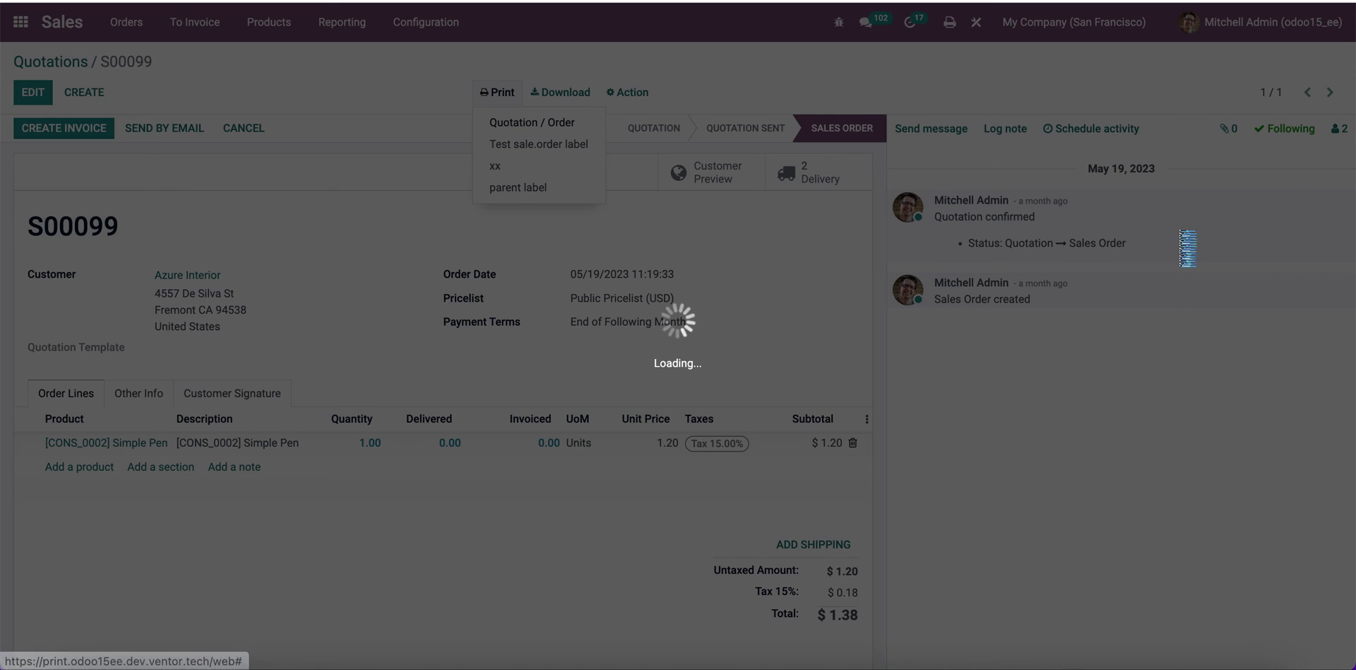